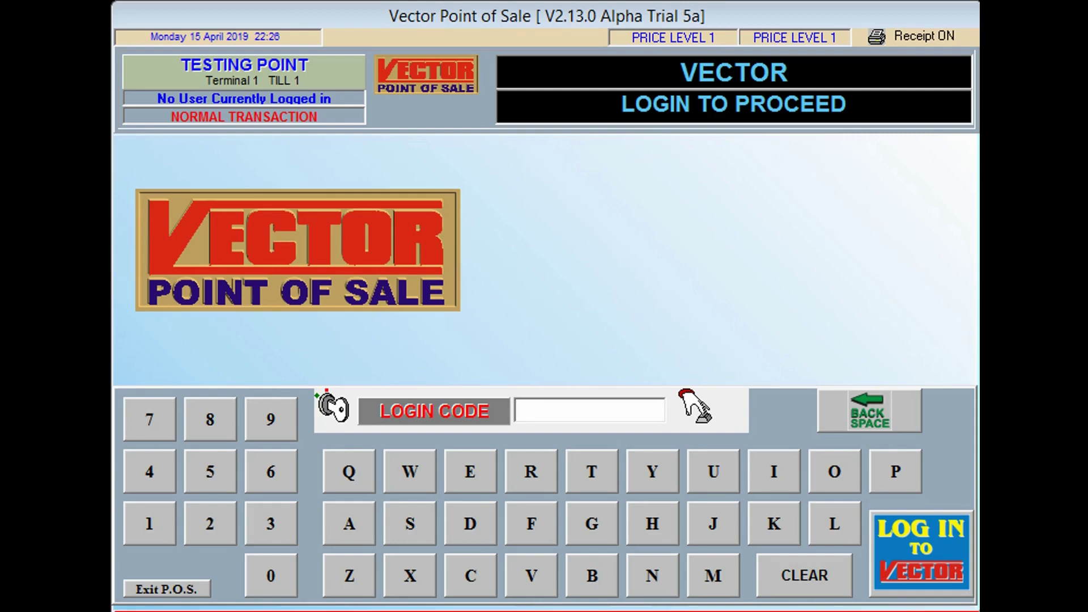
# Log in as the system administrator with the login code and show the manager toolbar.
pyautogui.write('###########')
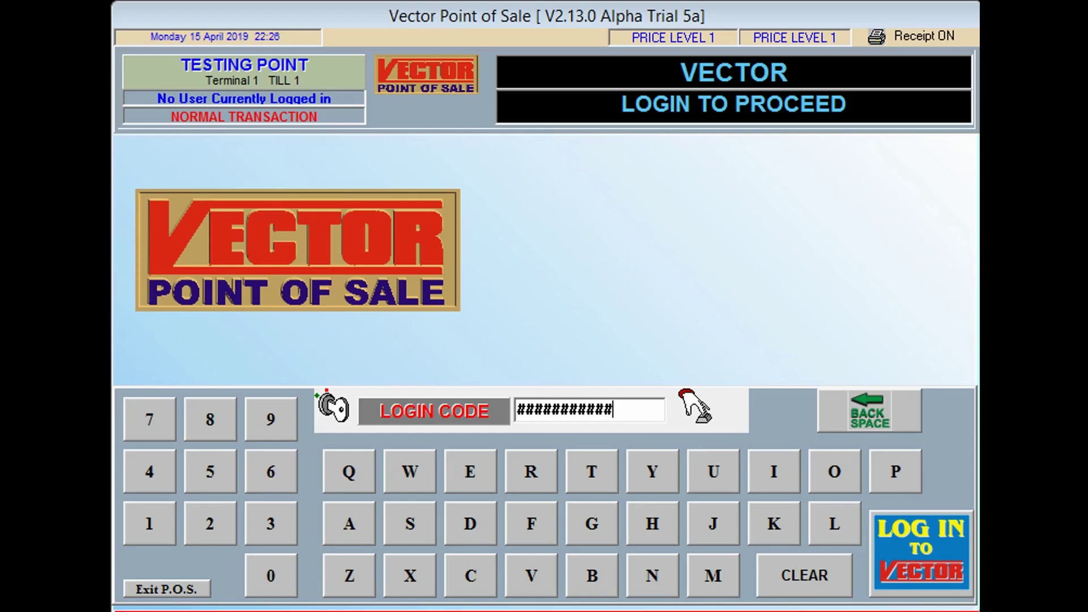
pyautogui.write('##')
pyautogui.press('Return')
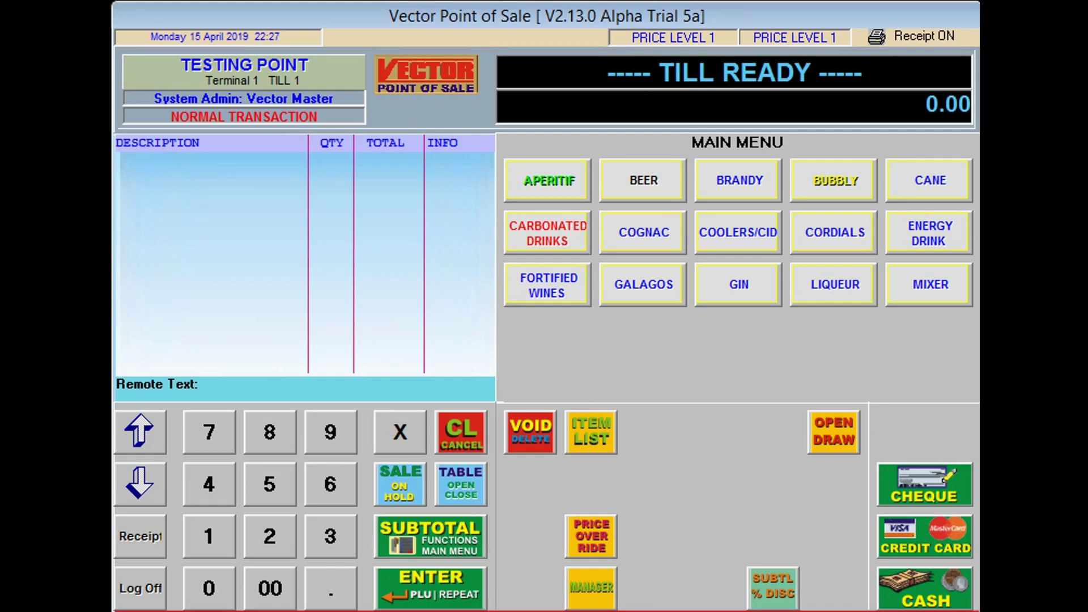
pyautogui.click(591, 588)
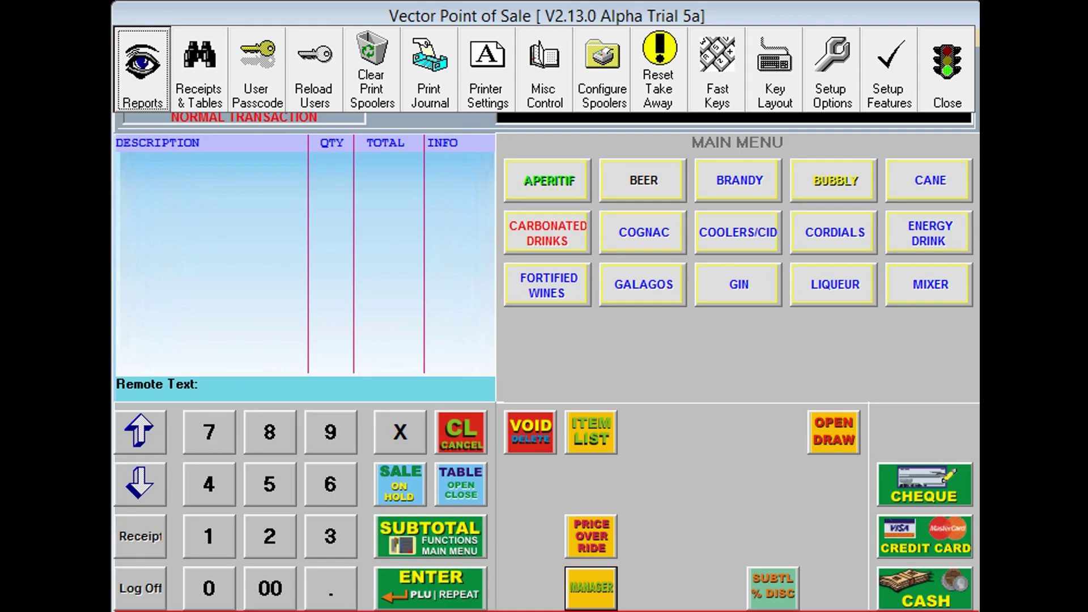
# In Setup Features, set RECORDER IP to 192.168.0.200 and RECORDER Port to 8085.
pyautogui.click(889, 71)
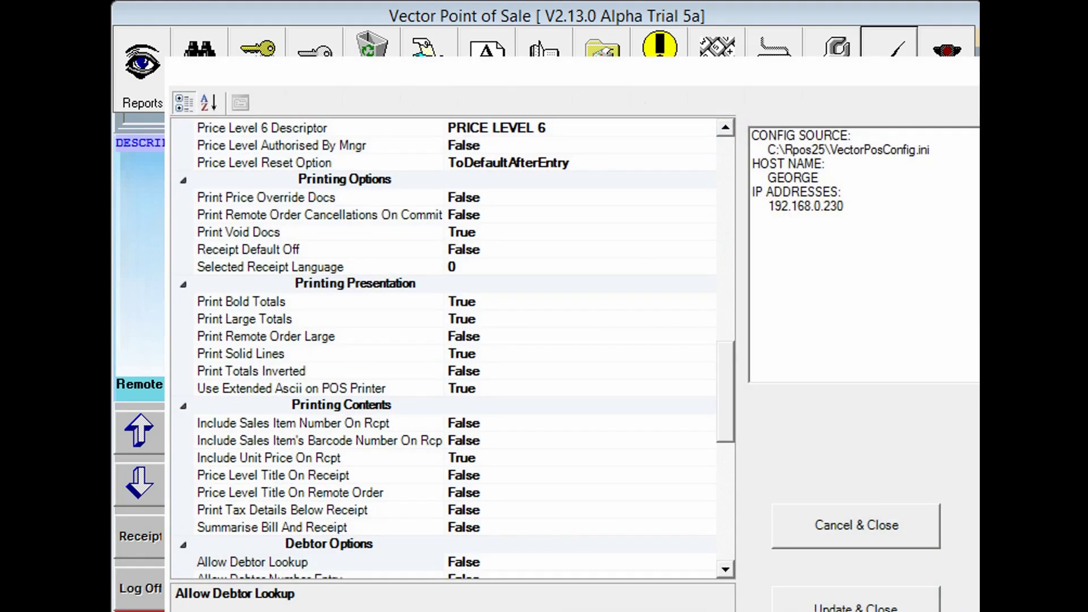
pyautogui.scroll(6, 442, 349)
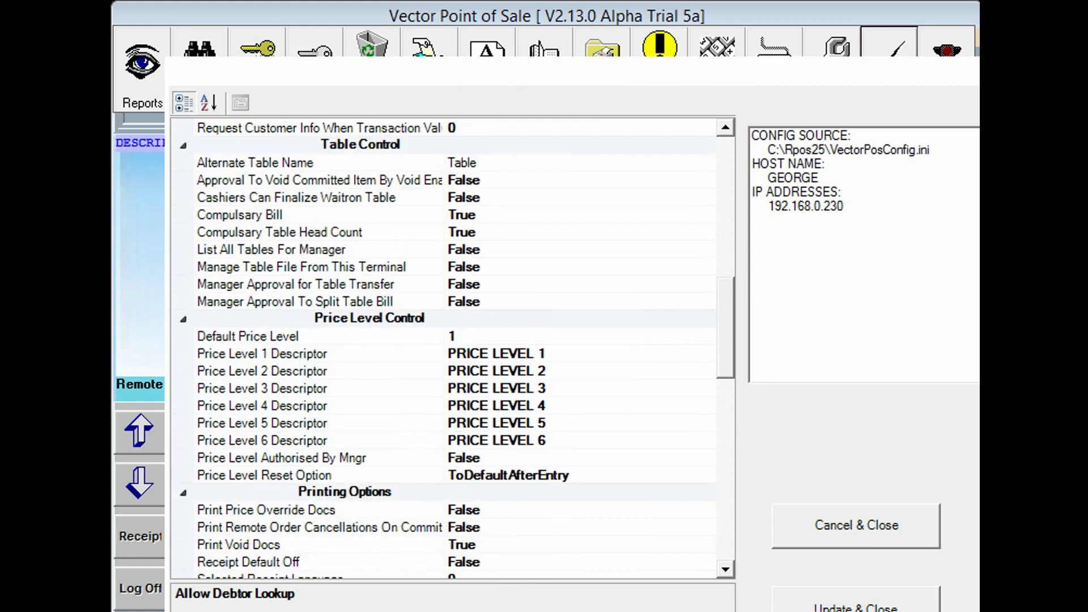
pyautogui.scroll(-14, 442, 348)
pyautogui.scroll(-2, 442, 348)
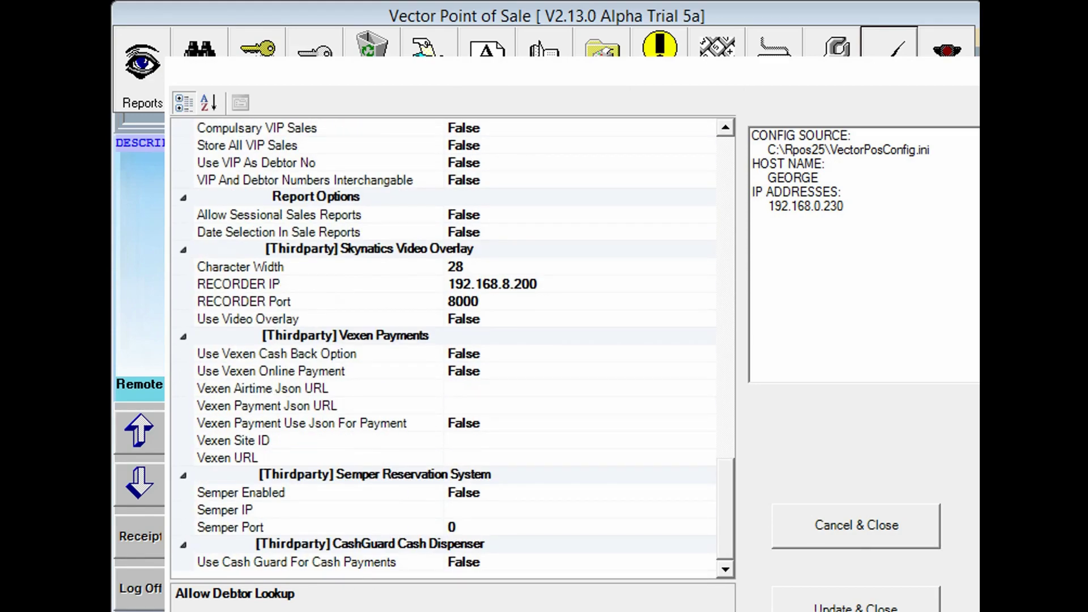
pyautogui.click(506, 284)
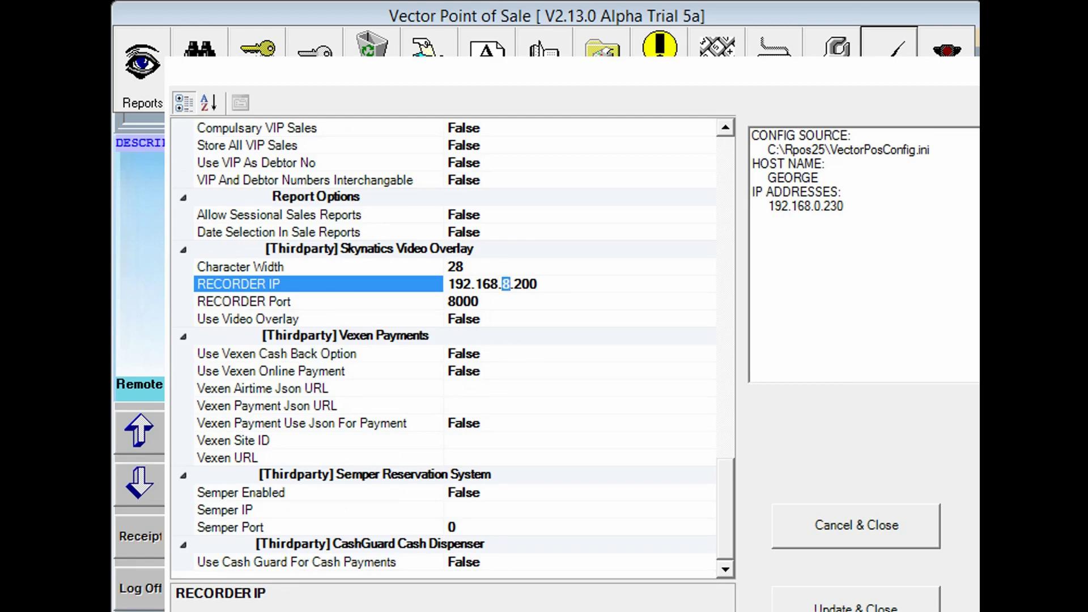
pyautogui.write('0')
pyautogui.click(479, 301)
pyautogui.hotkey('shift', 'Left')
pyautogui.hotkey('shift', 'Left')
pyautogui.hotkey('shift', 'Left')
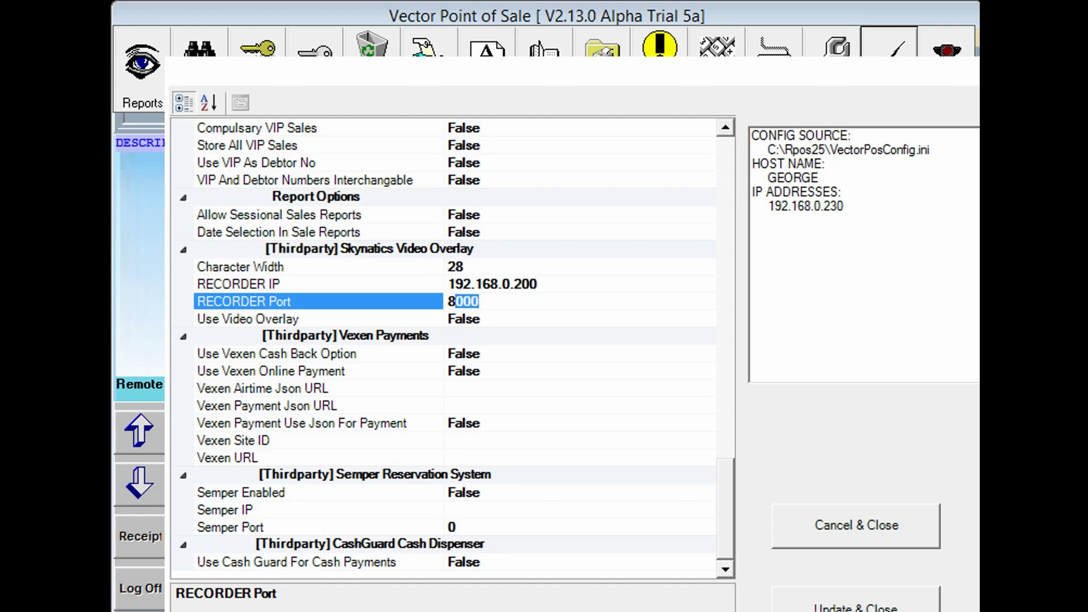
pyautogui.write('085')
# Set Use Video Overlay to True, save the settings, and close the manager functions.
pyautogui.click(481, 319)
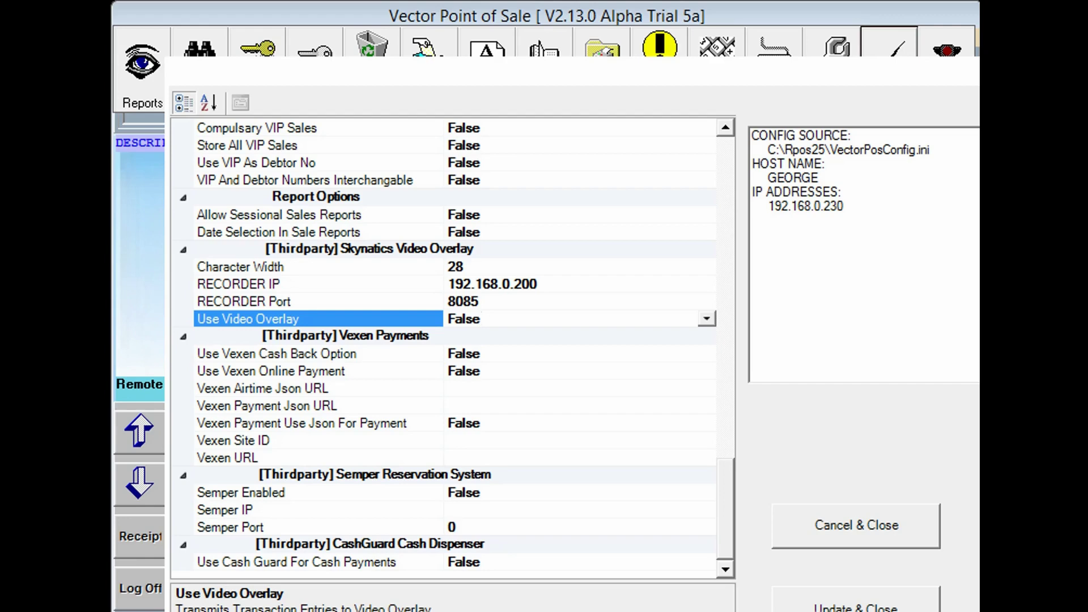
pyautogui.hotkey('alt', 'Down')
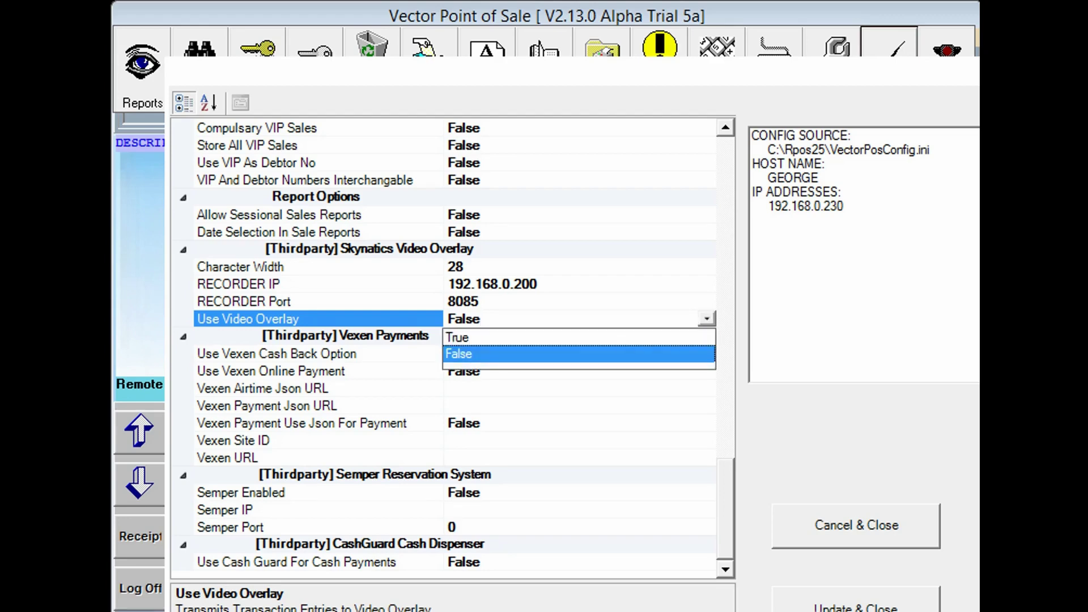
pyautogui.press('Up')
pyautogui.press('Return')
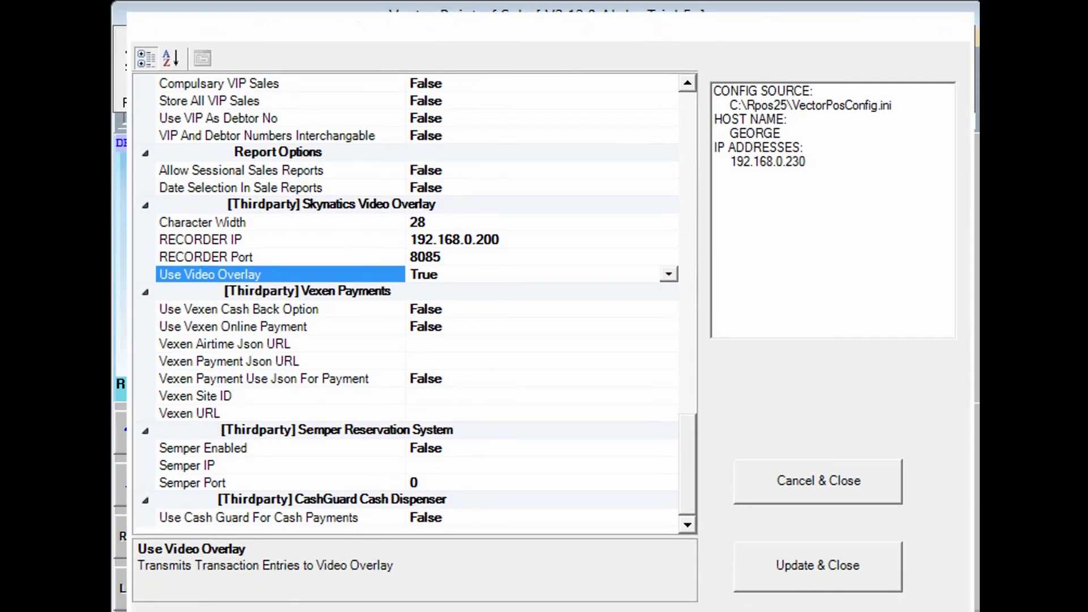
pyautogui.press('Return')
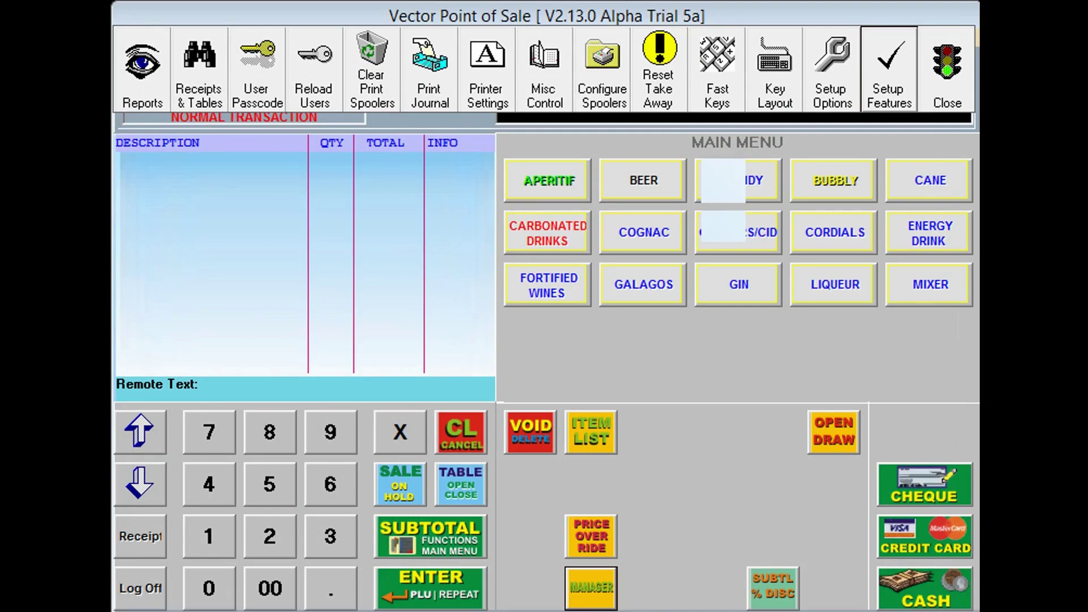
pyautogui.press('Tab')
pyautogui.press('Return')
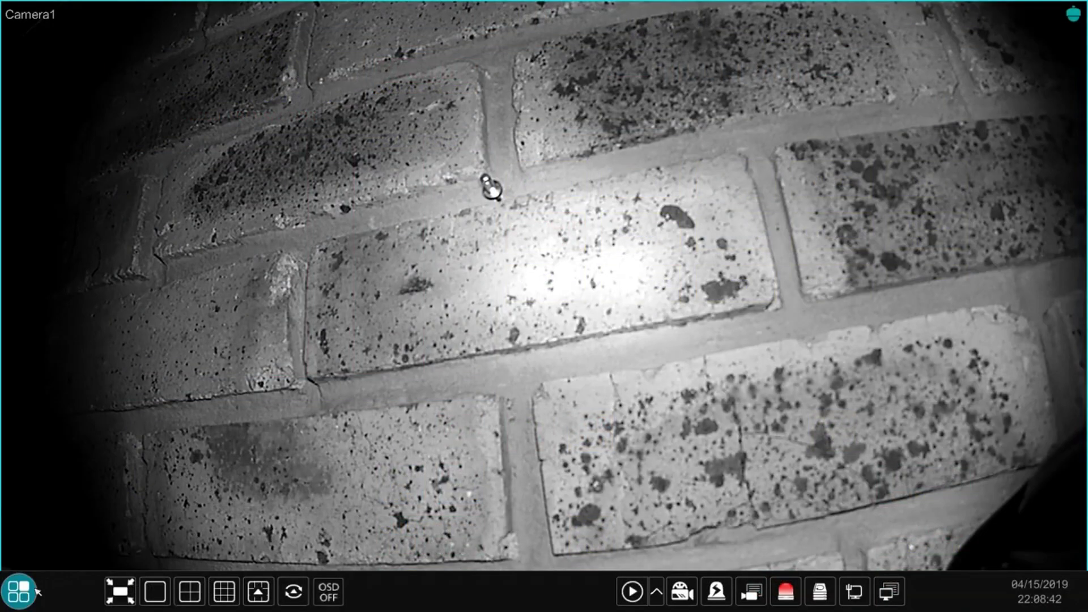
# Check that the DVR network settings show address 192.168.0.200 and POS Port 8085, then go back.
pyautogui.click(31, 592)
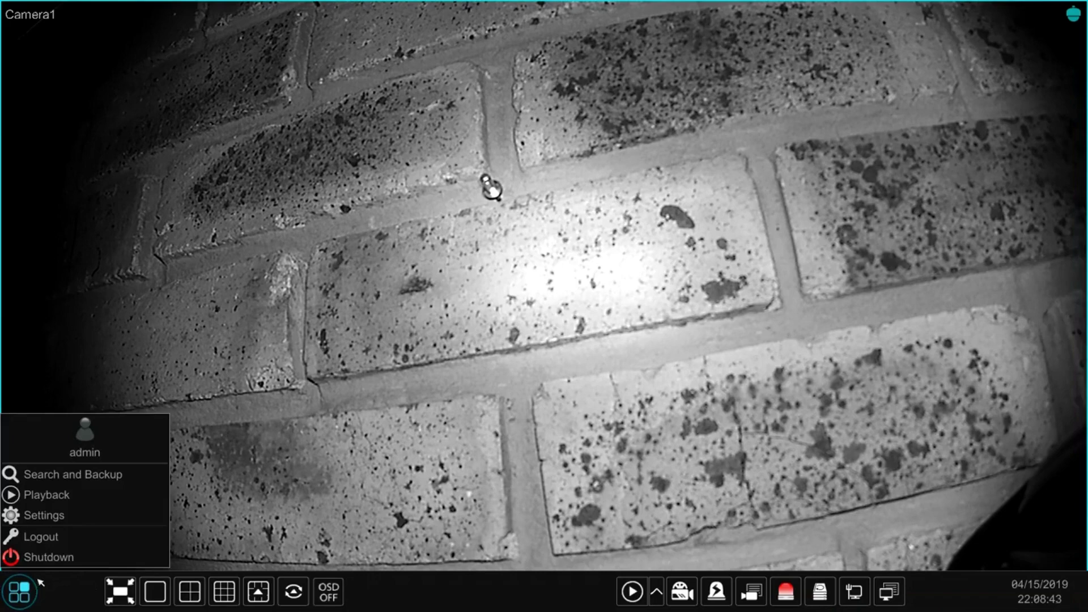
pyautogui.click(46, 515)
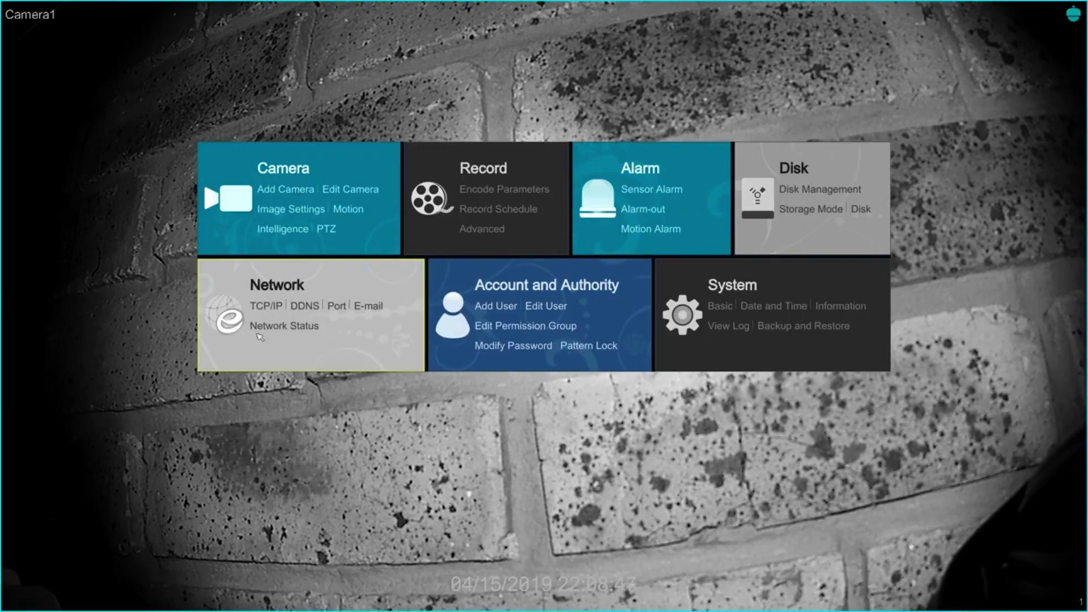
pyautogui.click(275, 286)
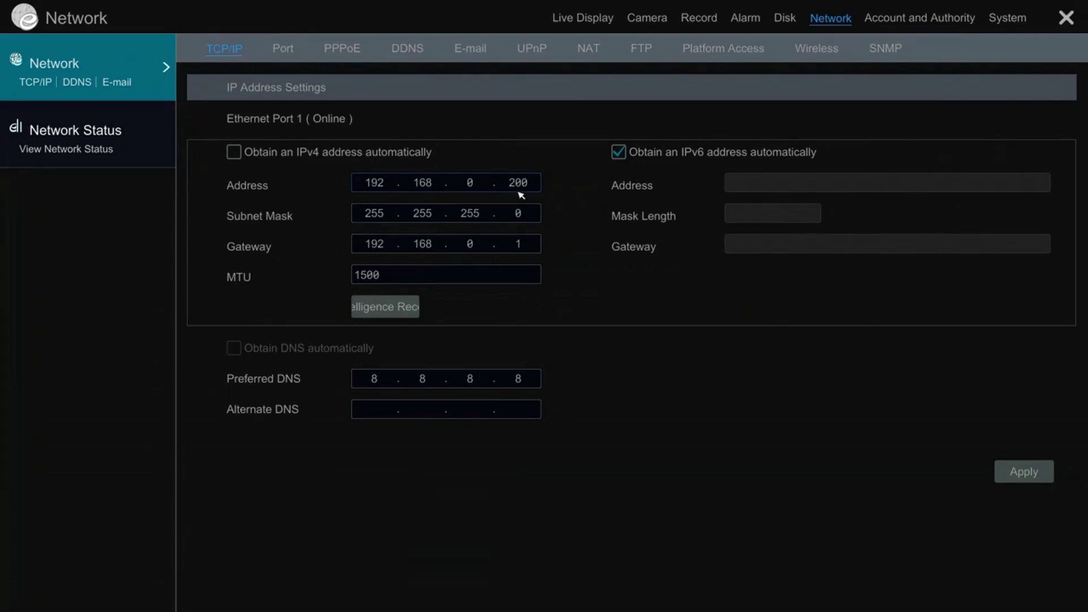
pyautogui.click(296, 55)
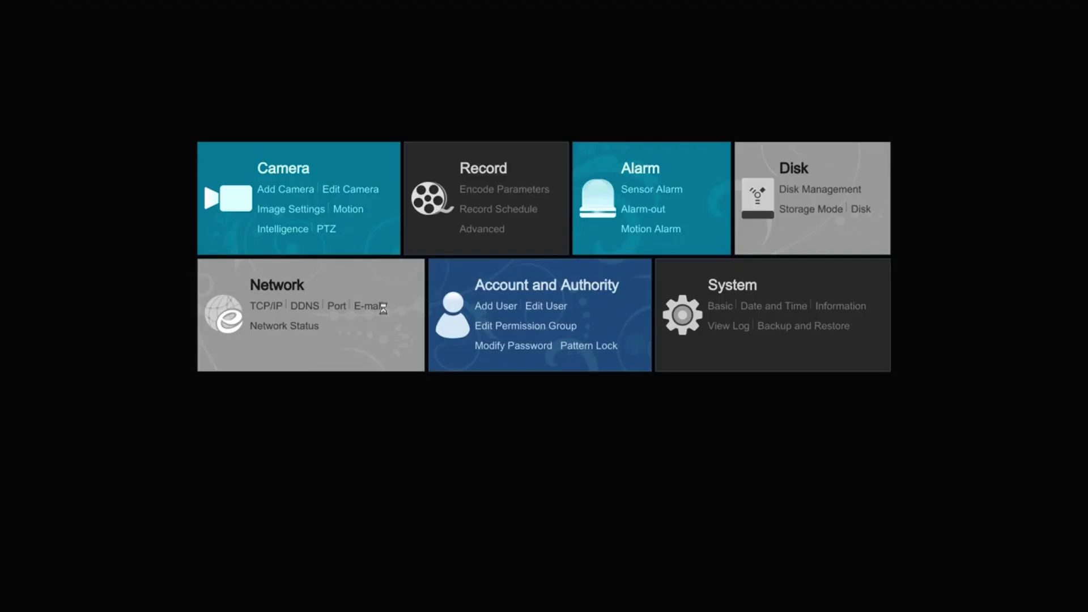
pyautogui.rightClick(381, 306)
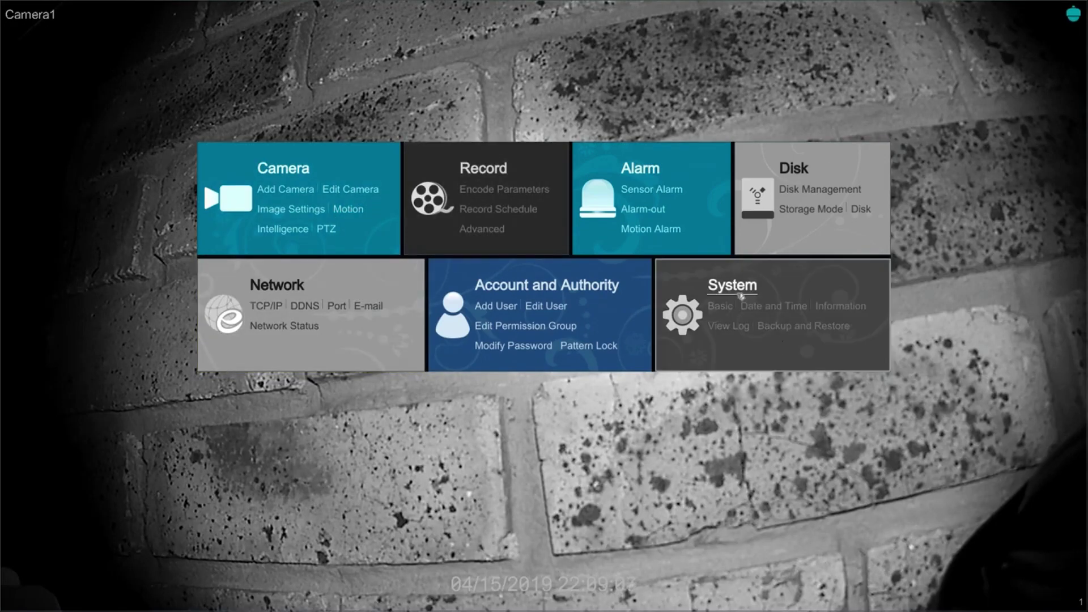
# In the DVR's POS Settings table, set POS1 Enable to ON.
pyautogui.click(717, 311)
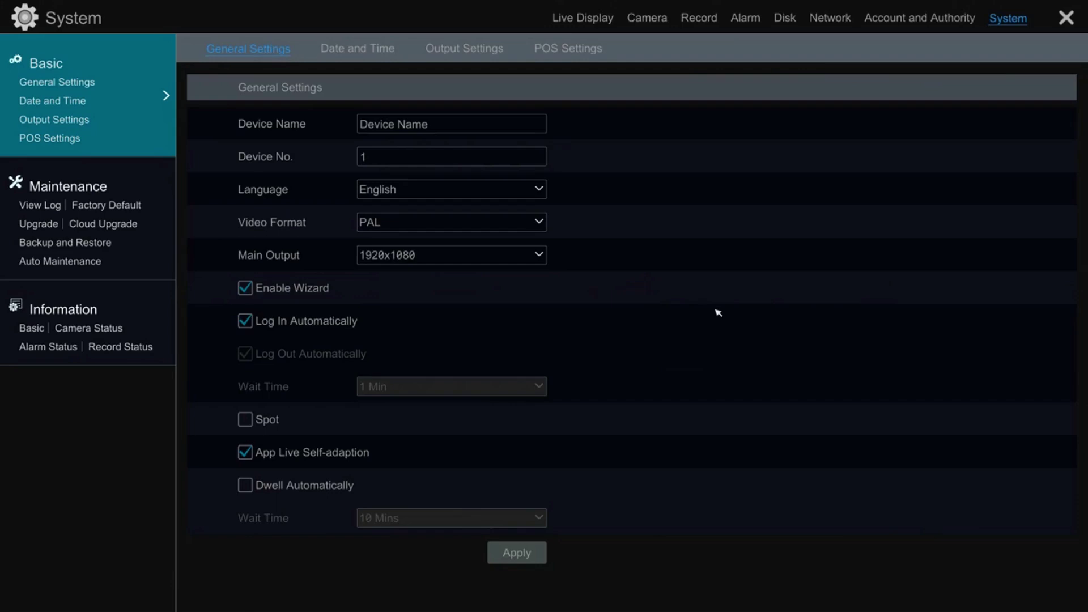
pyautogui.click(582, 51)
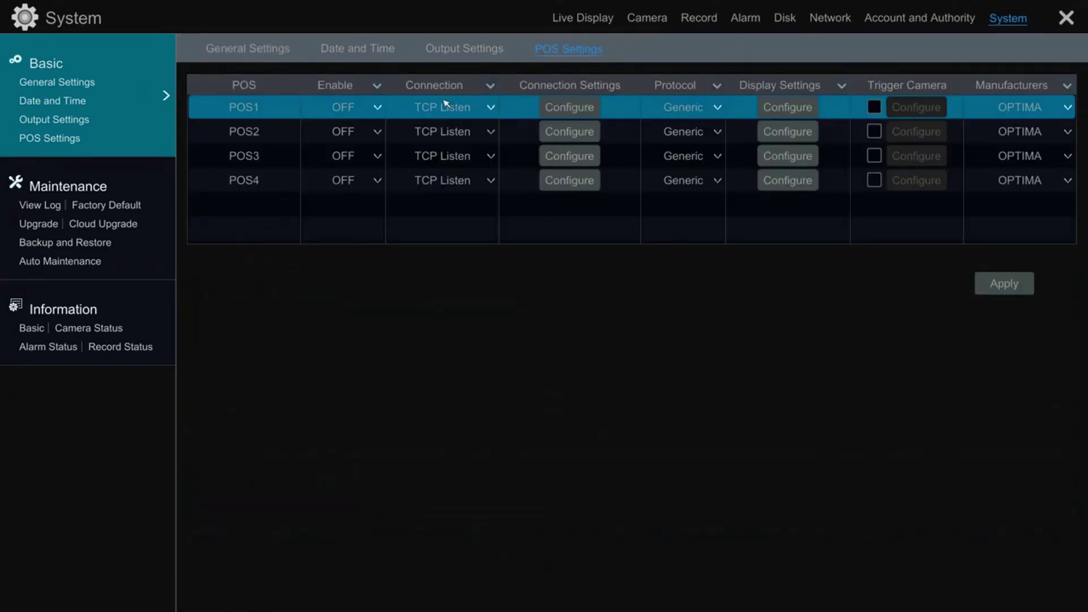
pyautogui.click(377, 107)
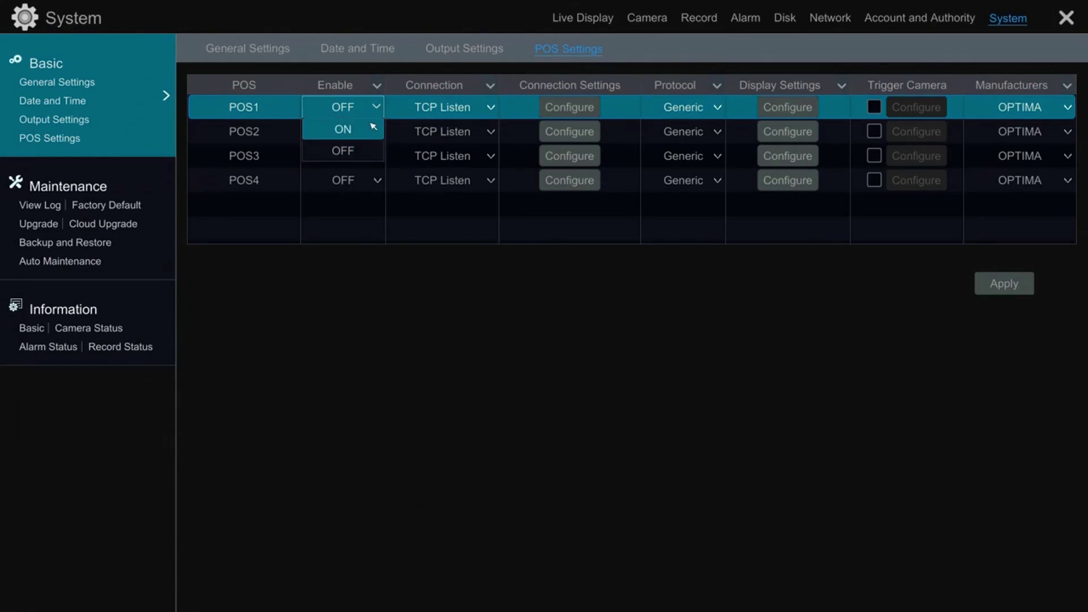
pyautogui.click(374, 129)
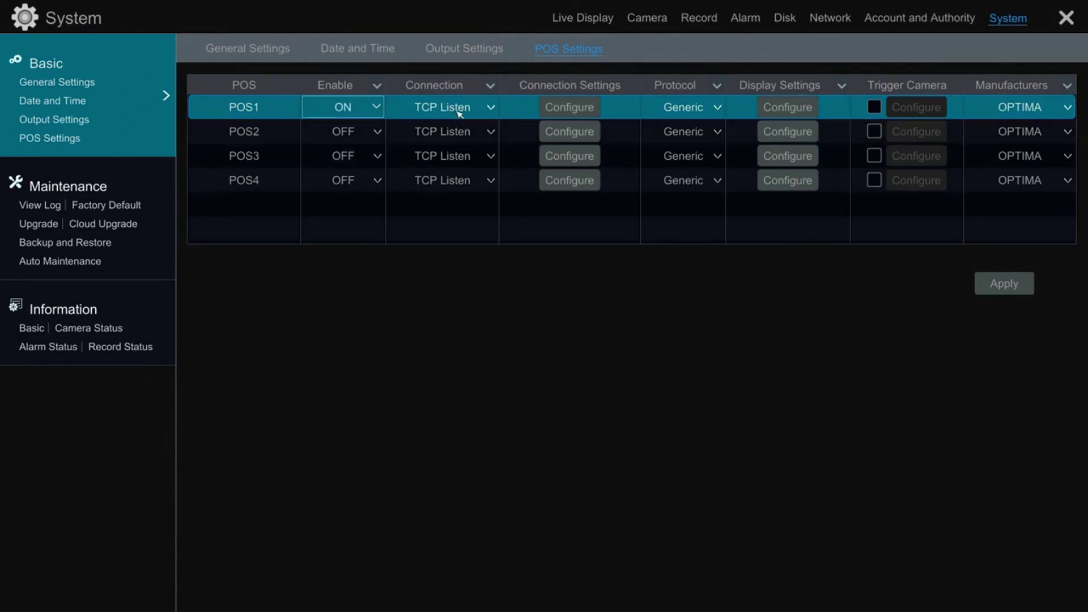
# Change POS1's connection POS IP to 192.168.0.230 and save it.
pyautogui.click(554, 109)
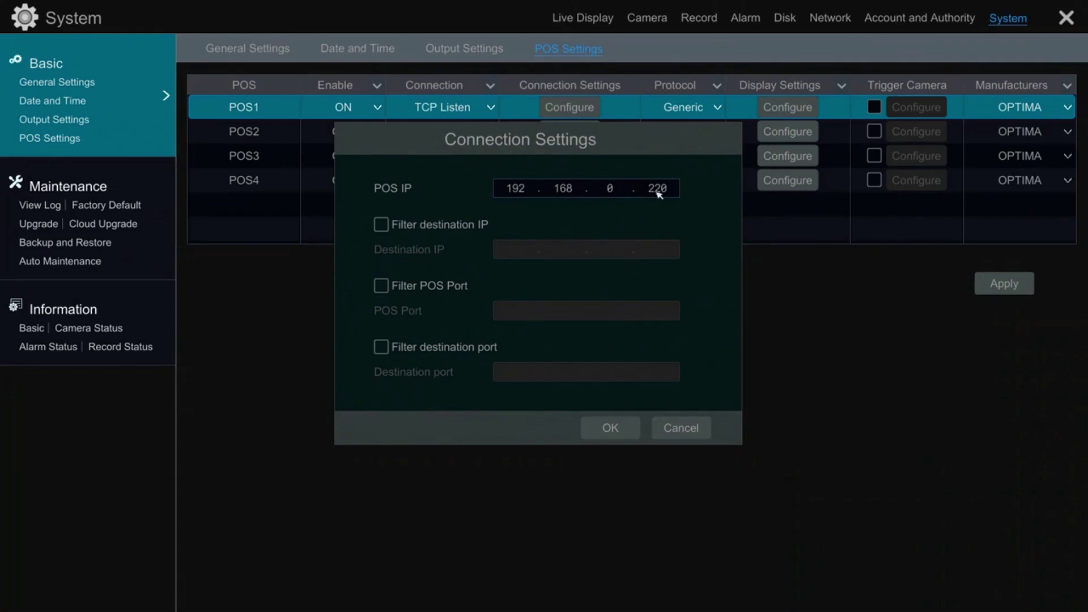
pyautogui.click(658, 188)
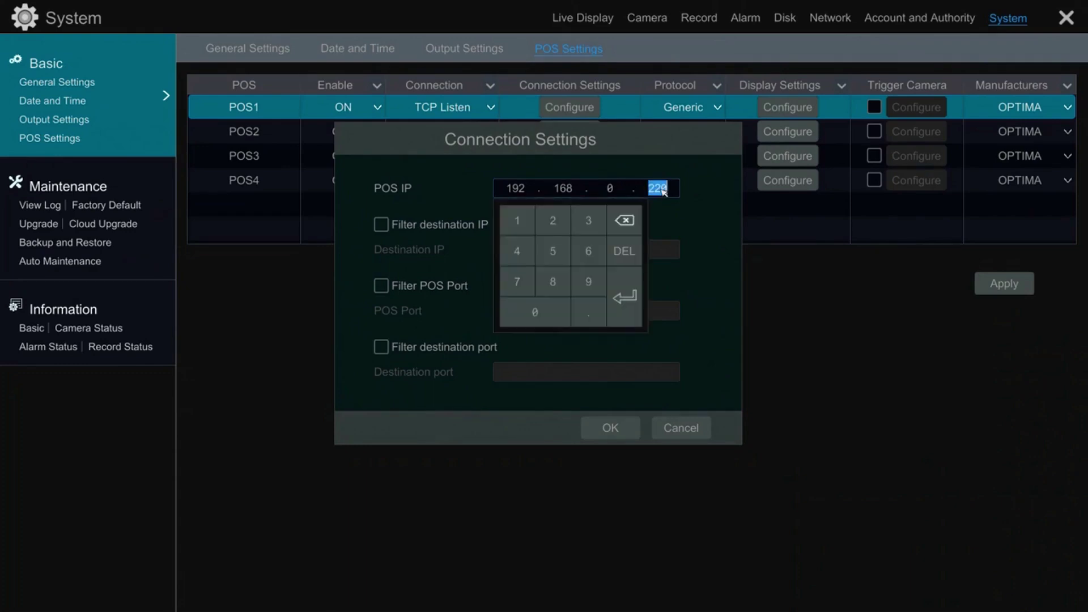
pyautogui.click(554, 227)
pyautogui.click(589, 223)
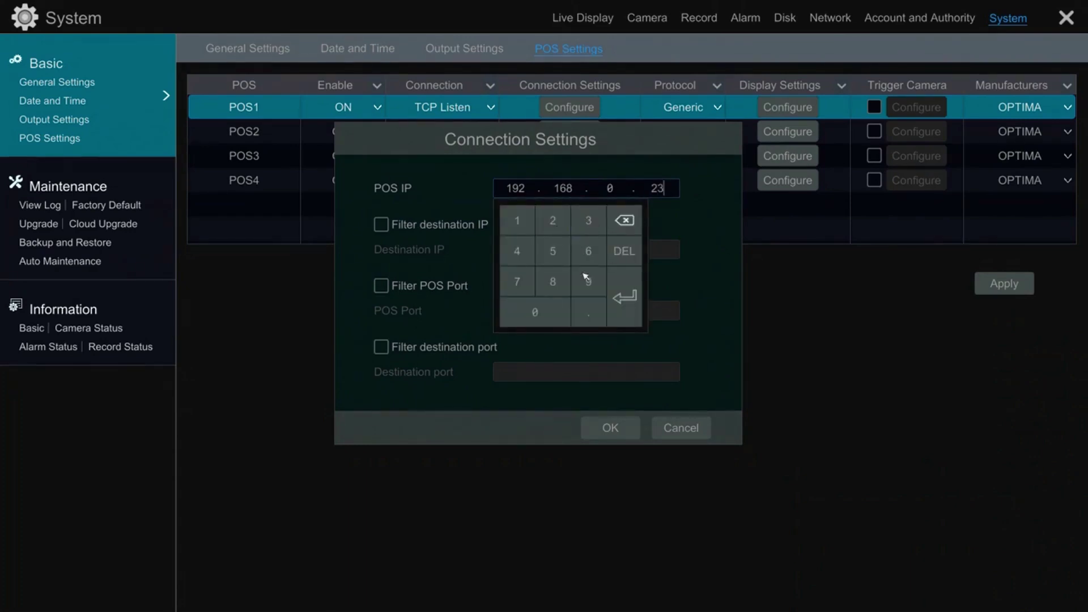
pyautogui.click(553, 312)
pyautogui.click(624, 297)
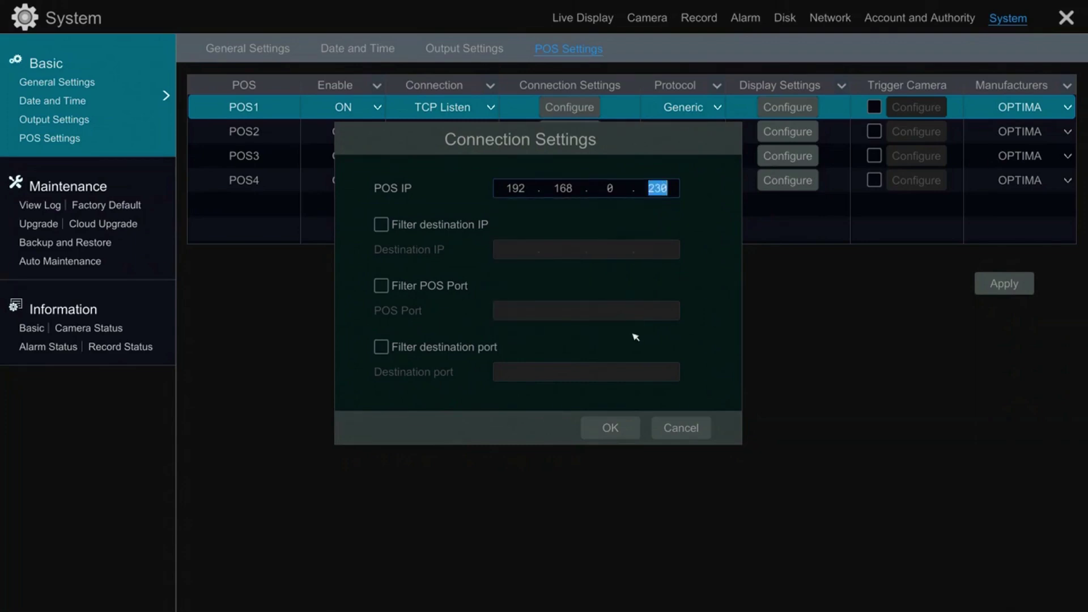
pyautogui.click(611, 428)
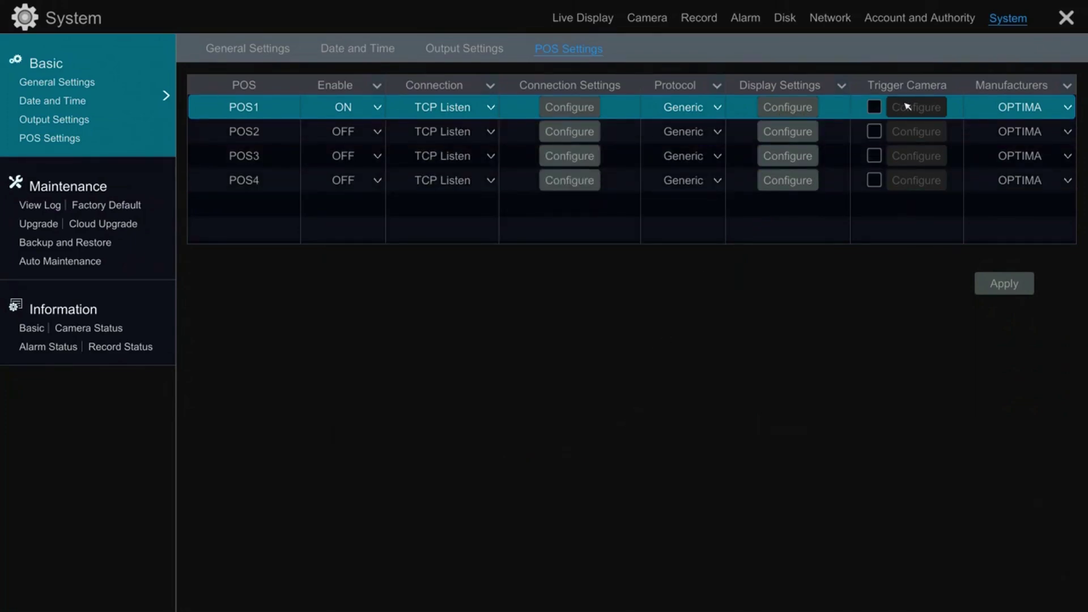
# Review POS1's overlay Display Position in Display Settings and accept it.
pyautogui.click(801, 114)
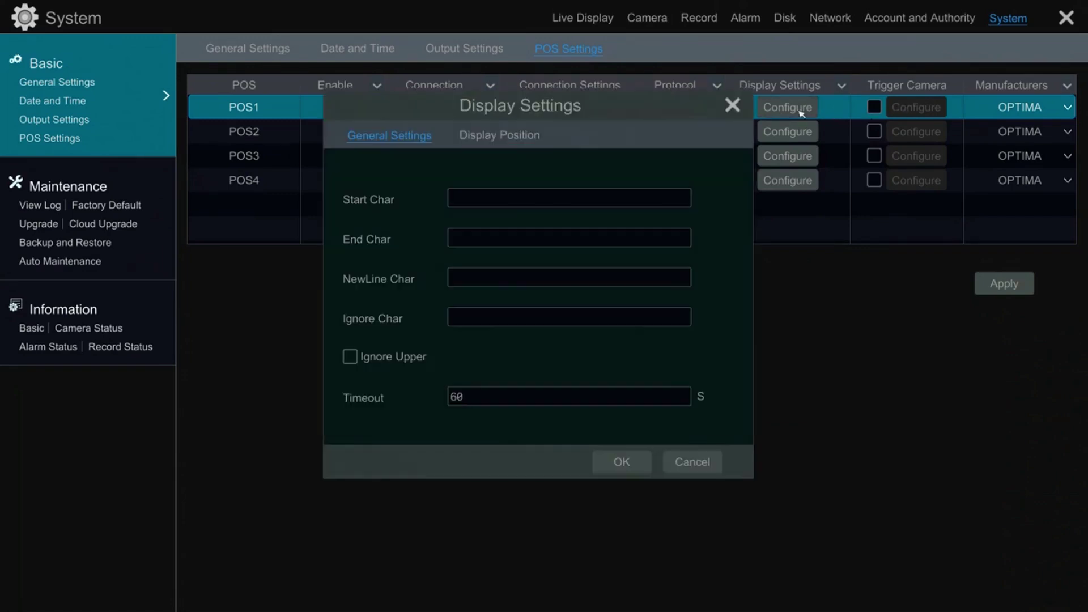
pyautogui.click(523, 137)
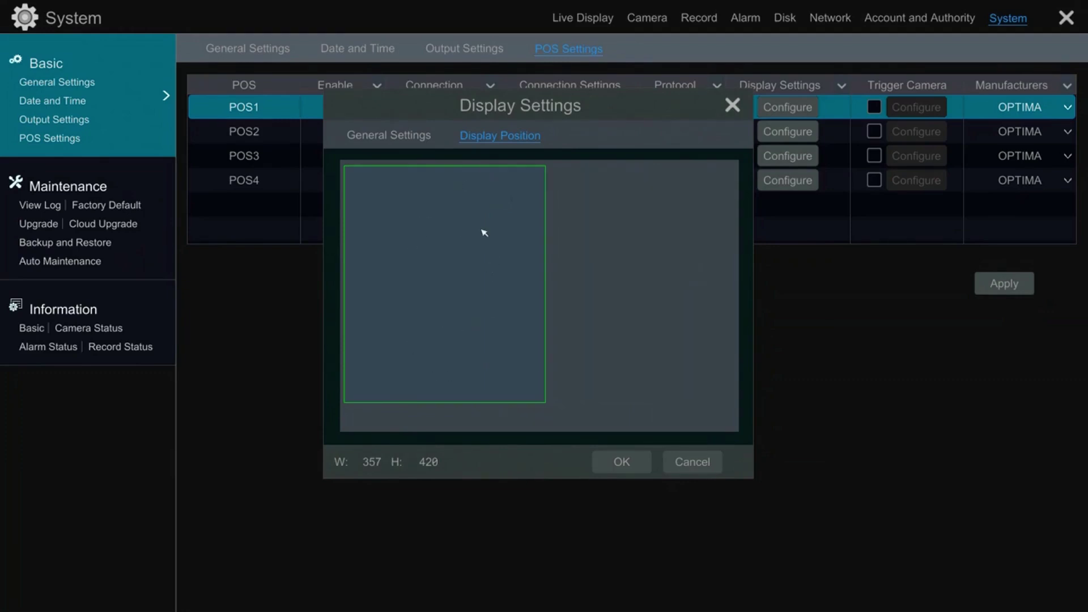
pyautogui.click(622, 462)
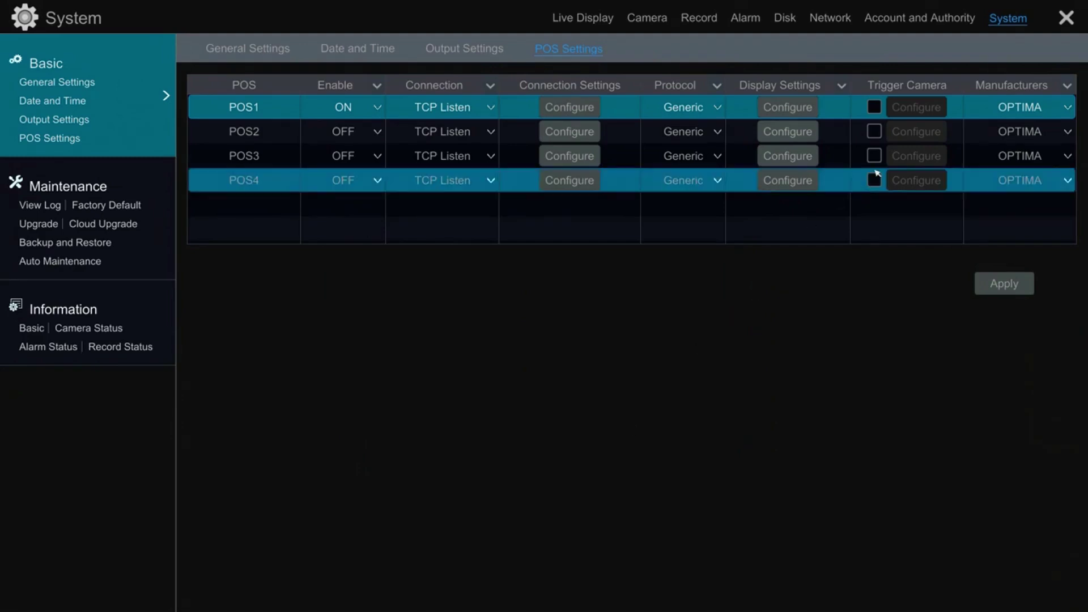
# Enable Trigger Camera for POS1 and assign Camera1 as its trigger camera.
pyautogui.click(878, 108)
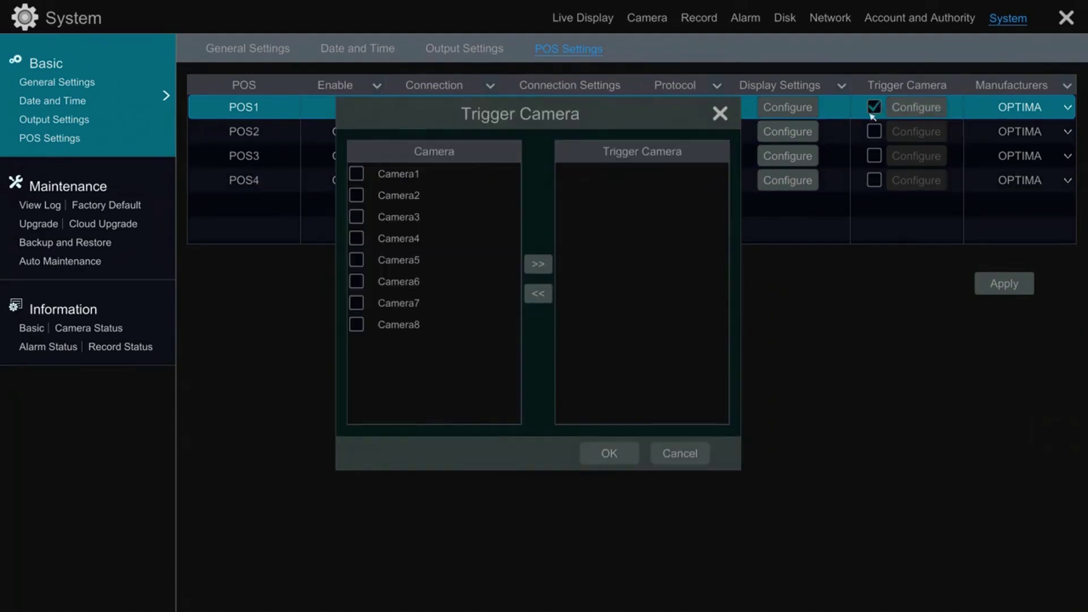
pyautogui.click(362, 173)
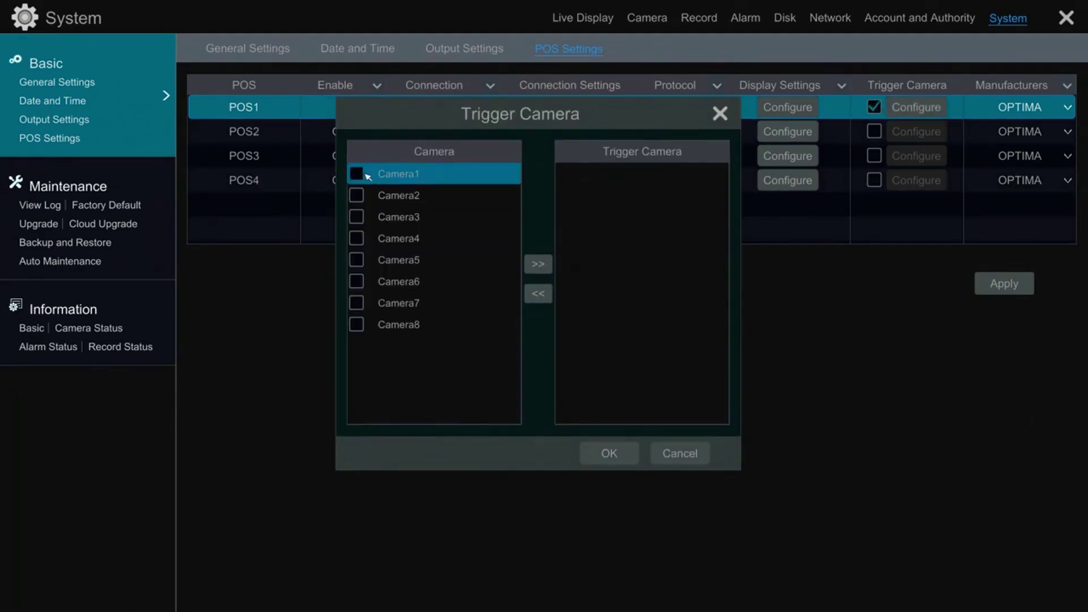
pyautogui.click(543, 264)
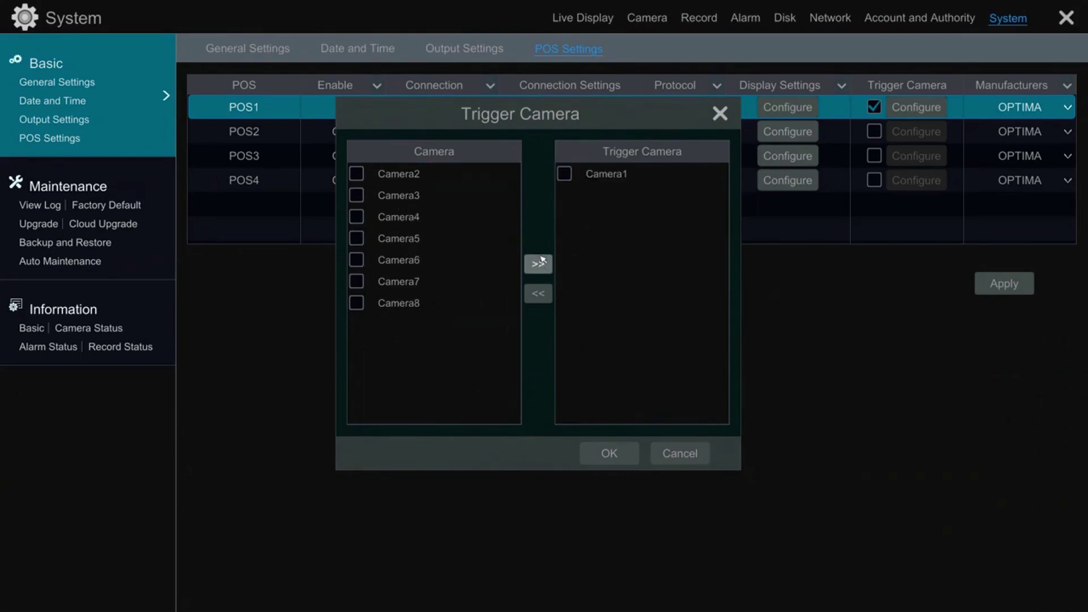
pyautogui.click(611, 455)
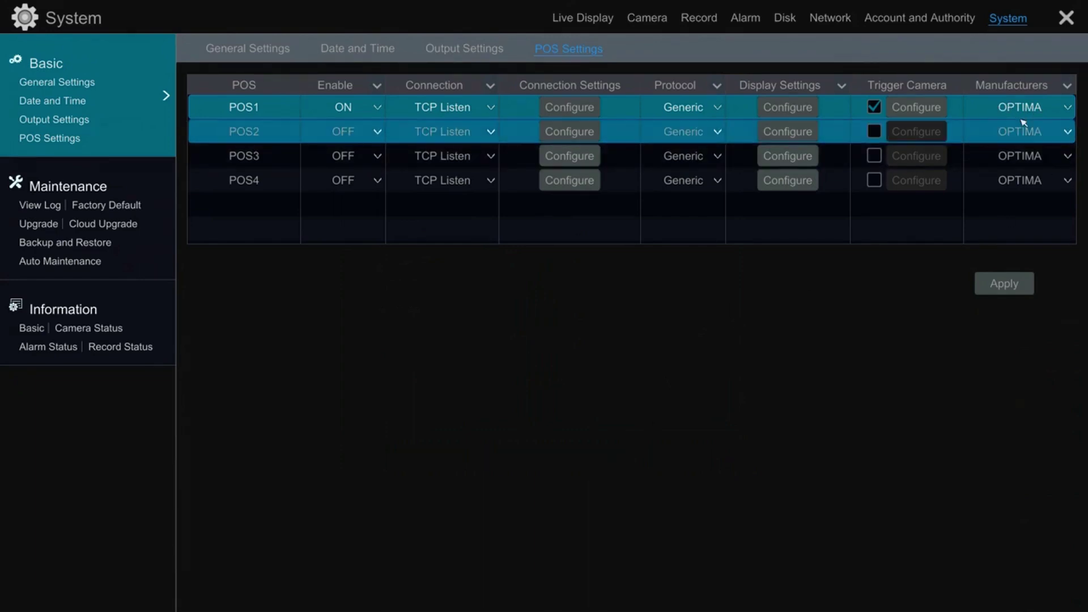
# Apply the POS settings and return to the live Camera1 display.
pyautogui.click(1024, 291)
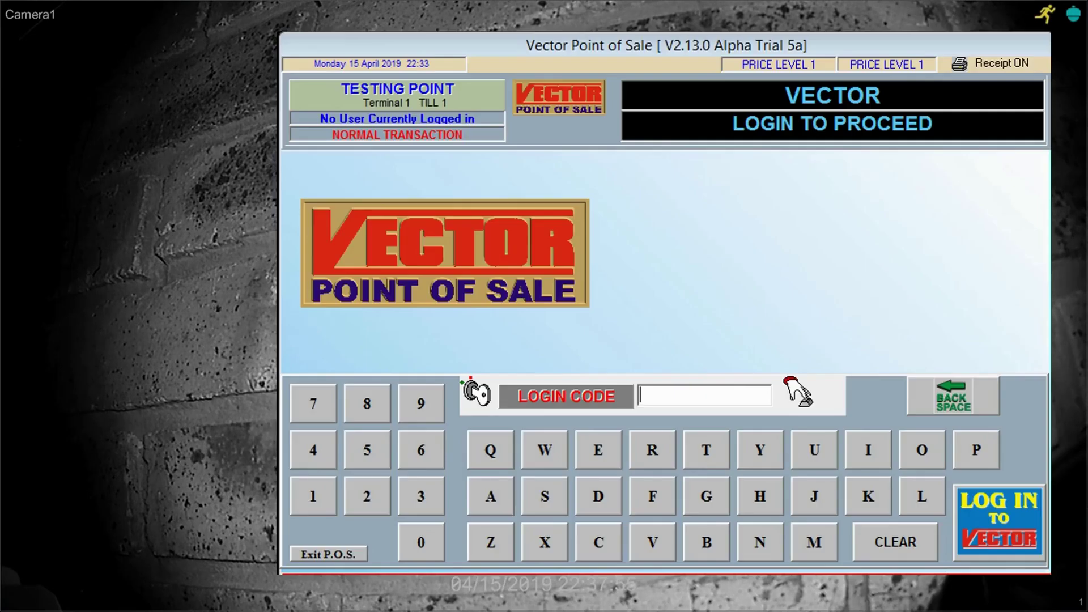
# Log in with the login code and ring up eight beers from the BEER list.
pyautogui.write('####')
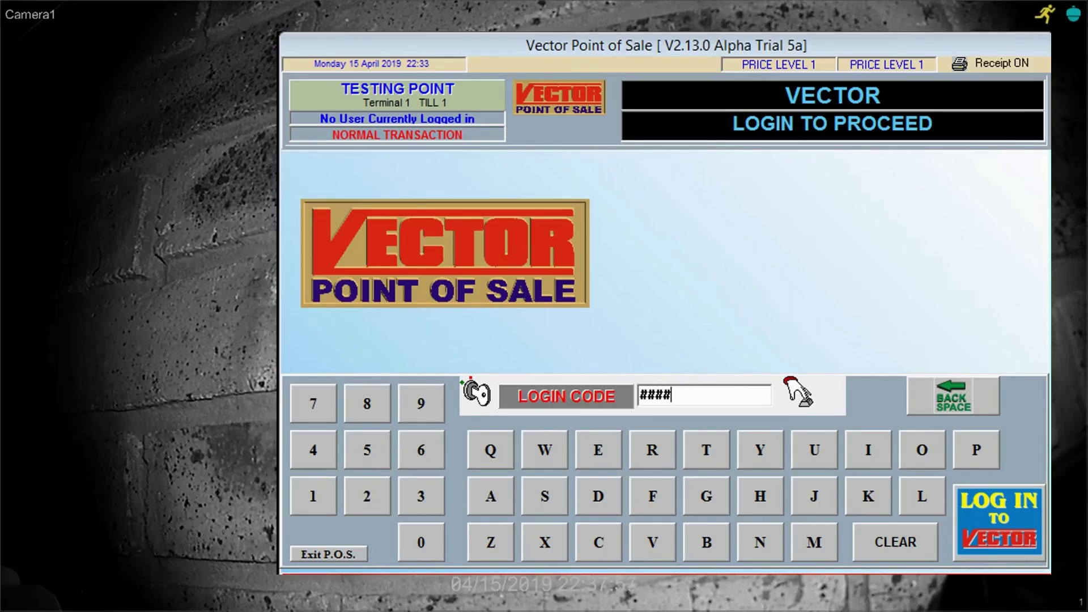
pyautogui.write('#########')
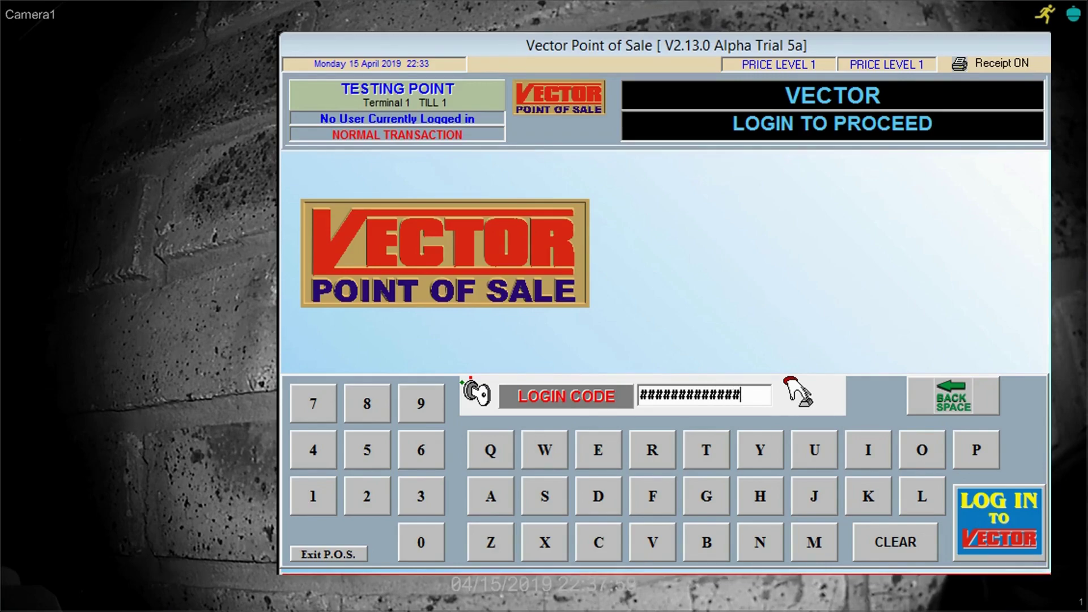
pyautogui.press('Return')
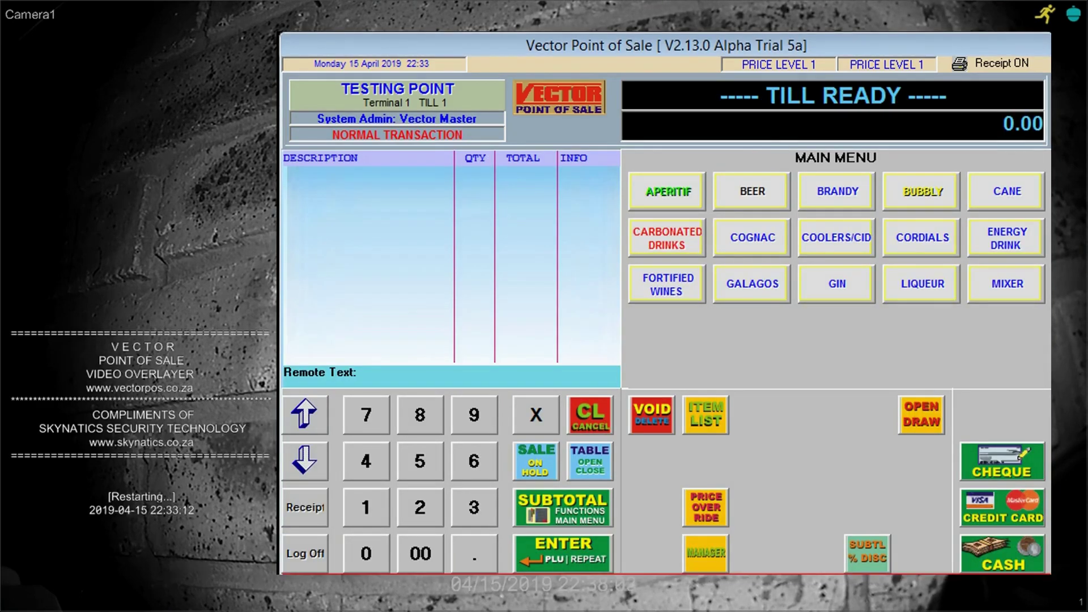
pyautogui.click(752, 191)
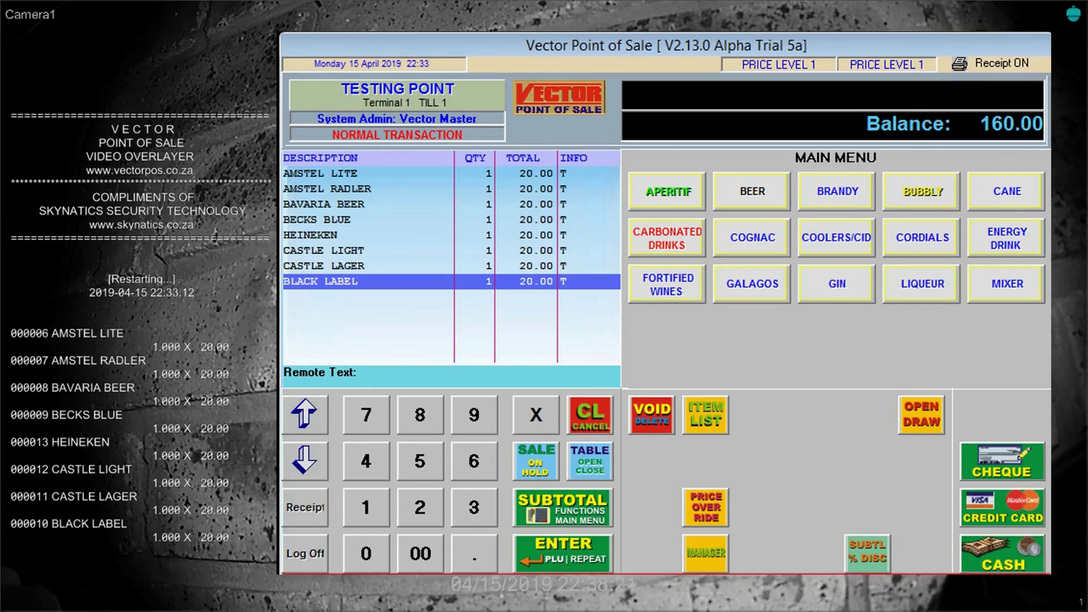
# Pay the 160.00 total with 200.00 cash, leaving 40.00 change.
pyautogui.press('2')
pyautogui.click(420, 553)
pyautogui.click(420, 554)
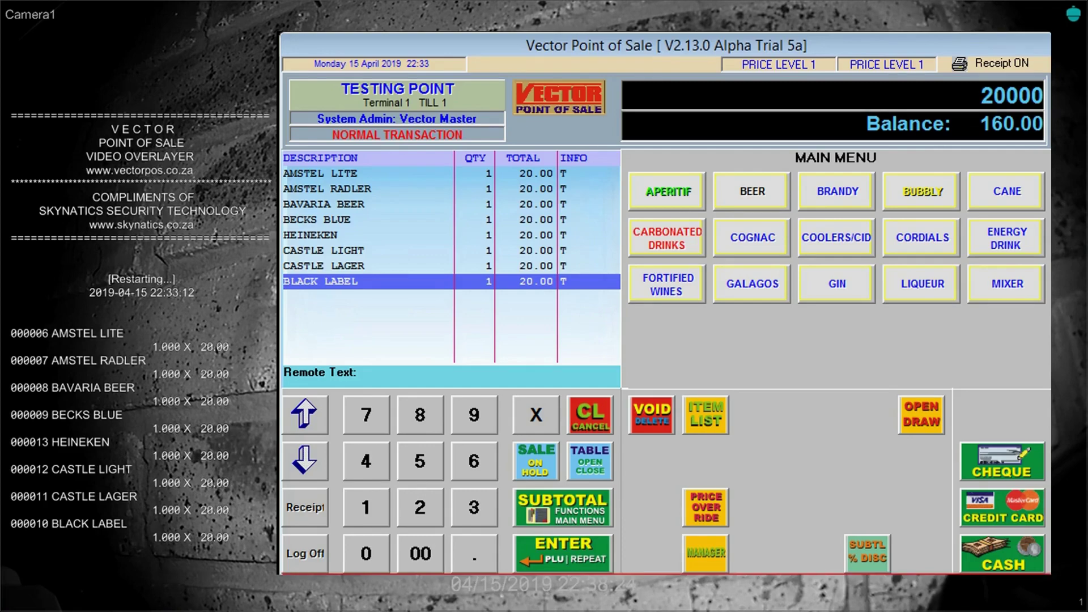
pyautogui.click(1002, 553)
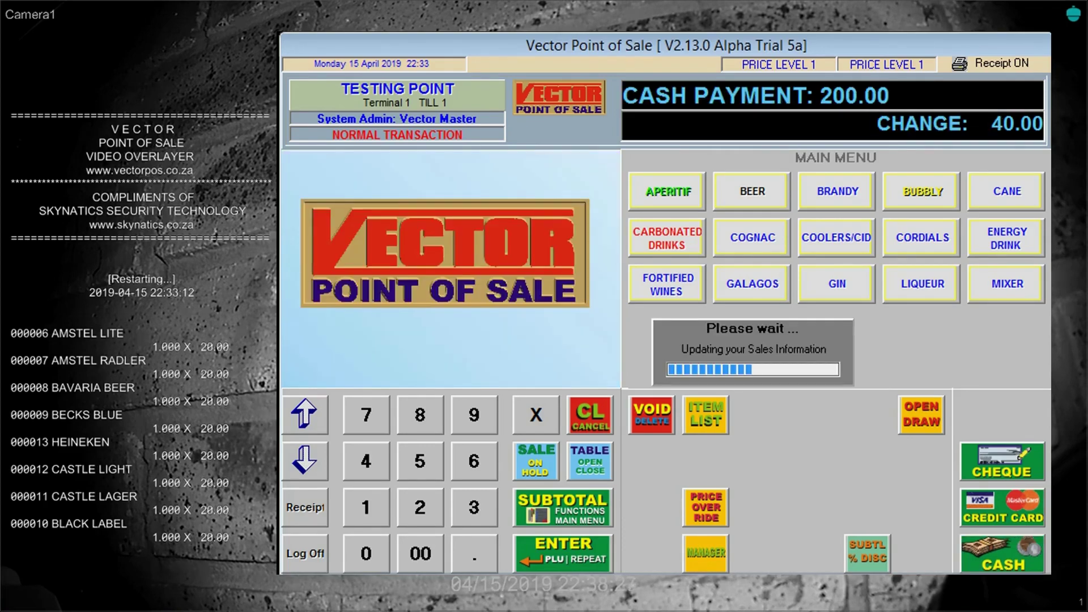